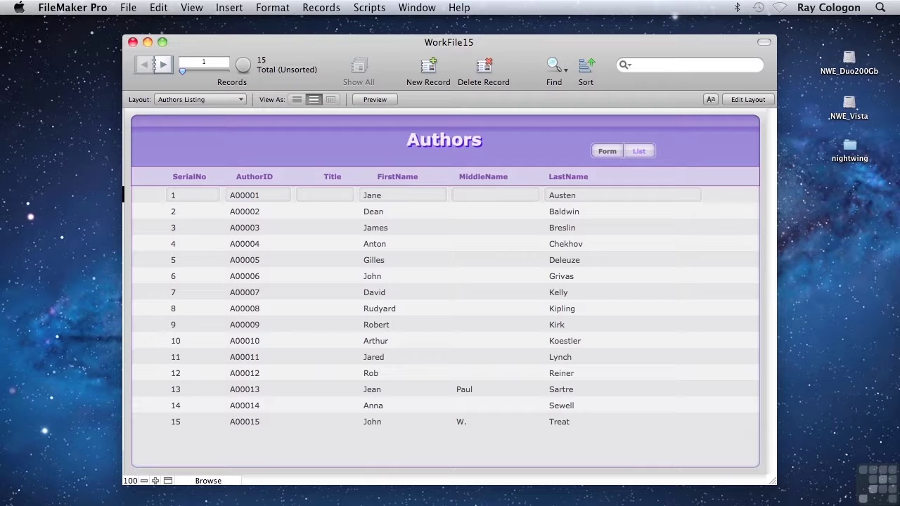
Find the author records whose LastName starts with "k"
click(199, 10)
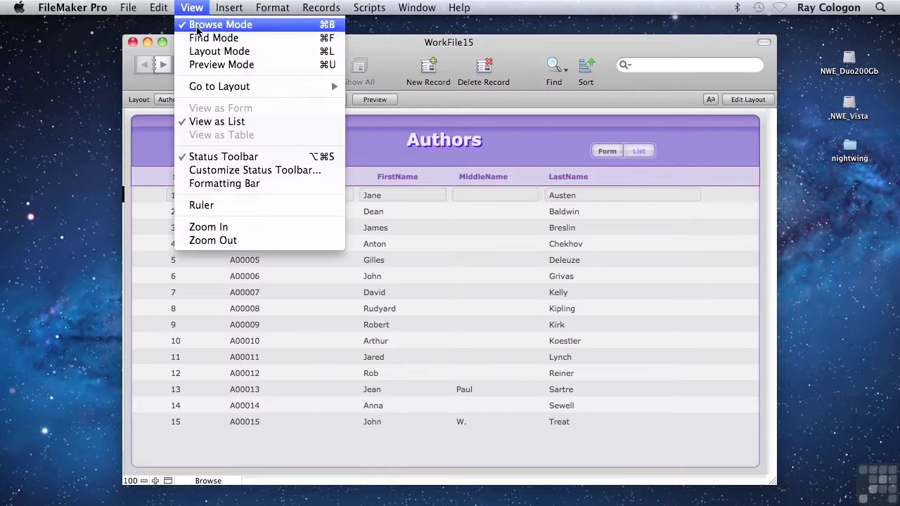
click(195, 38)
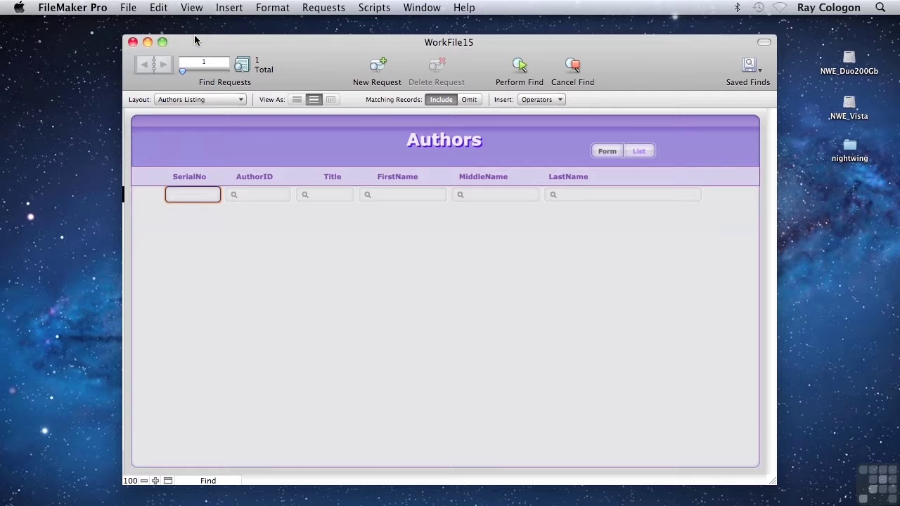
click(573, 196)
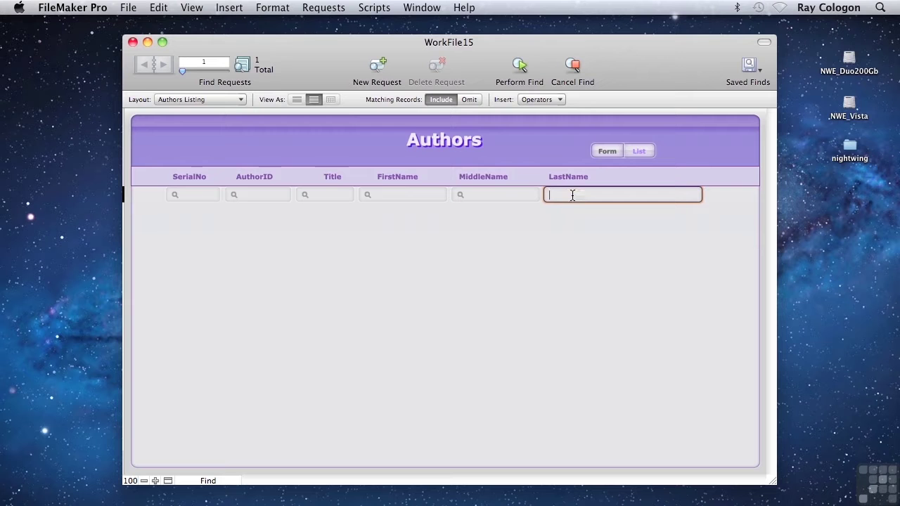
text(k)
click(519, 67)
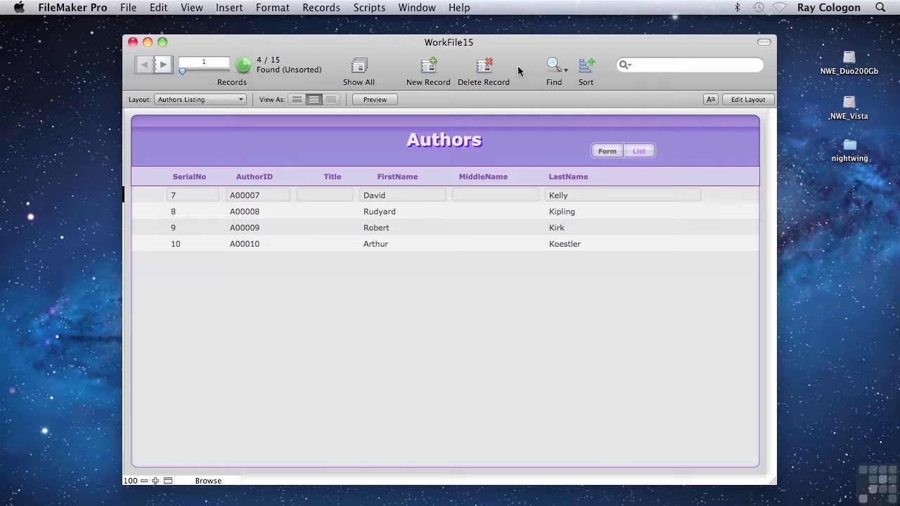
Find the author record with SerialNo 1, and show all records again
click(194, 8)
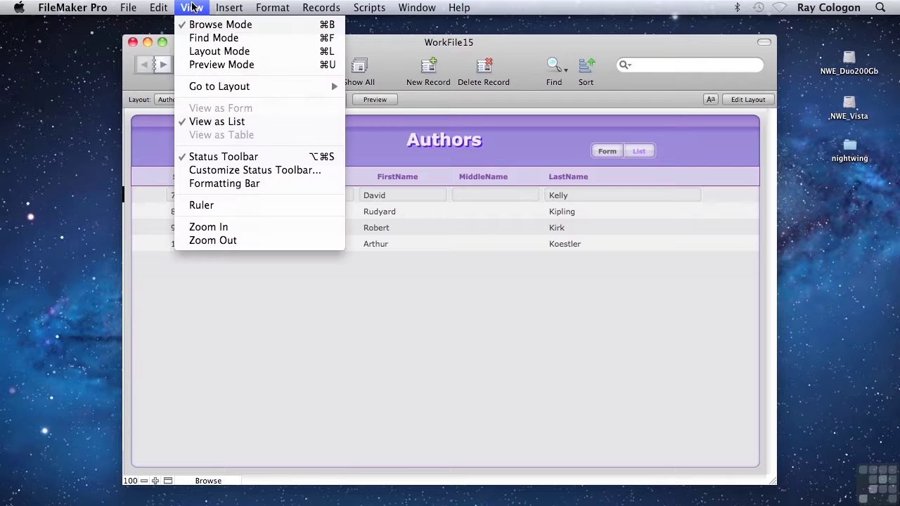
click(196, 39)
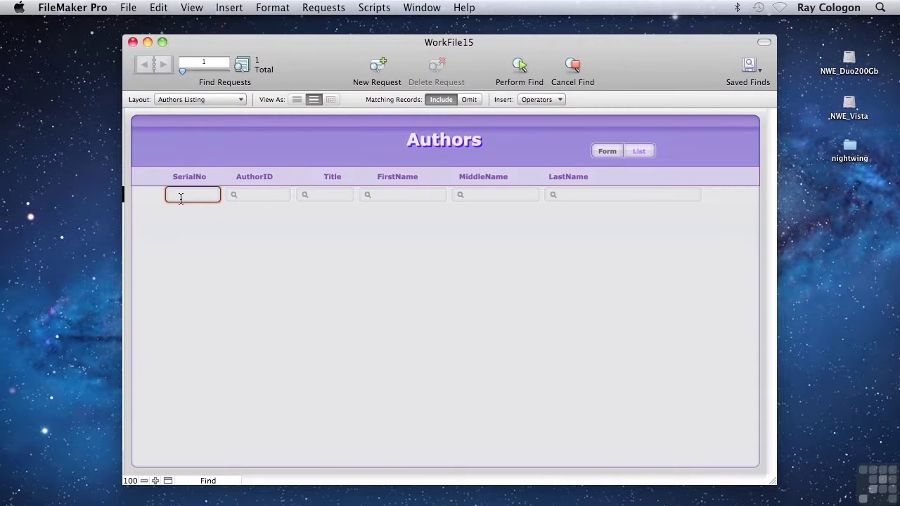
text(1)
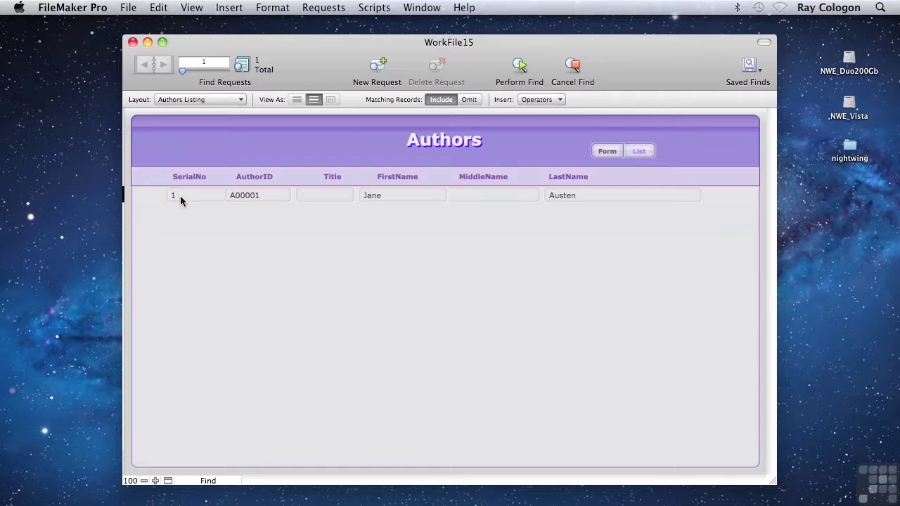
key(Return)
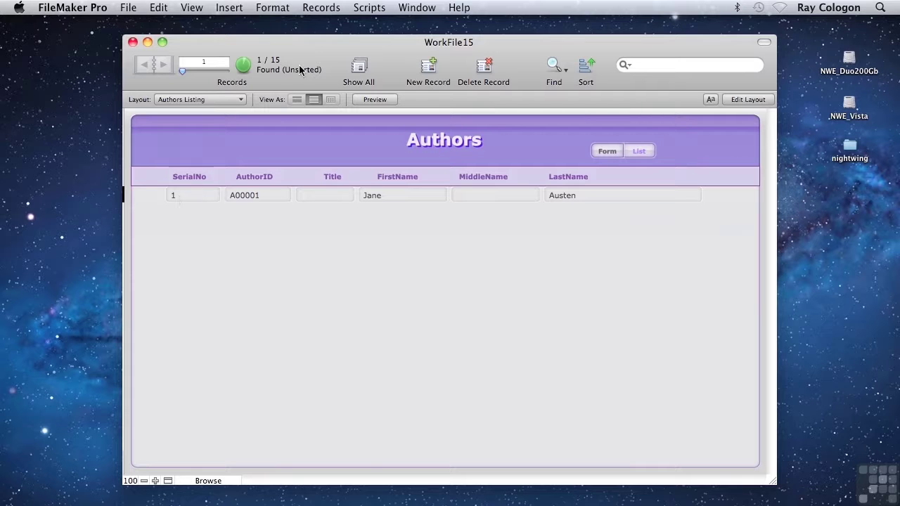
click(320, 10)
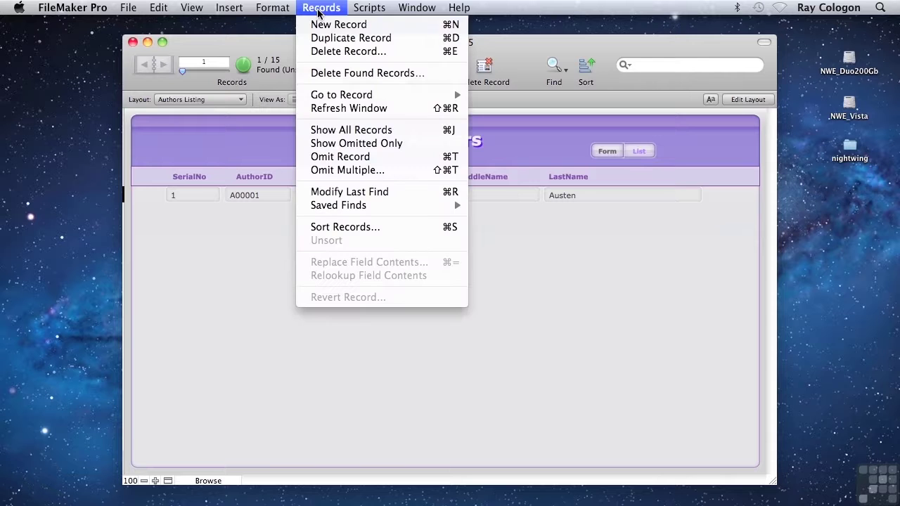
click(335, 131)
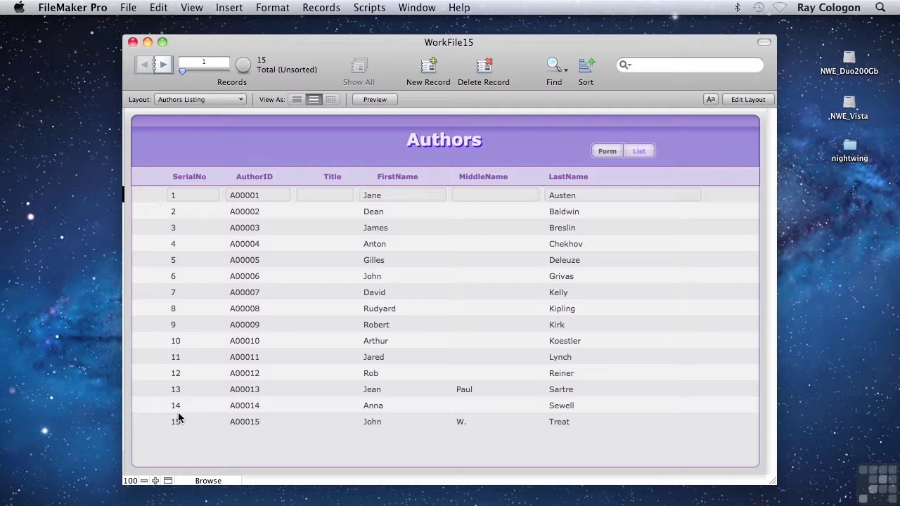
Review the available find operators, try a whole-word find for "=k" in LastName, and cancel the find
click(191, 9)
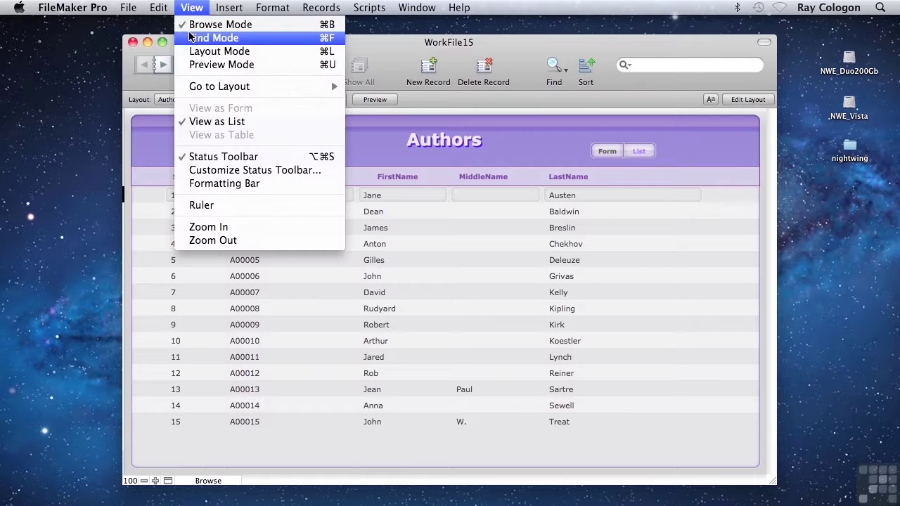
click(189, 35)
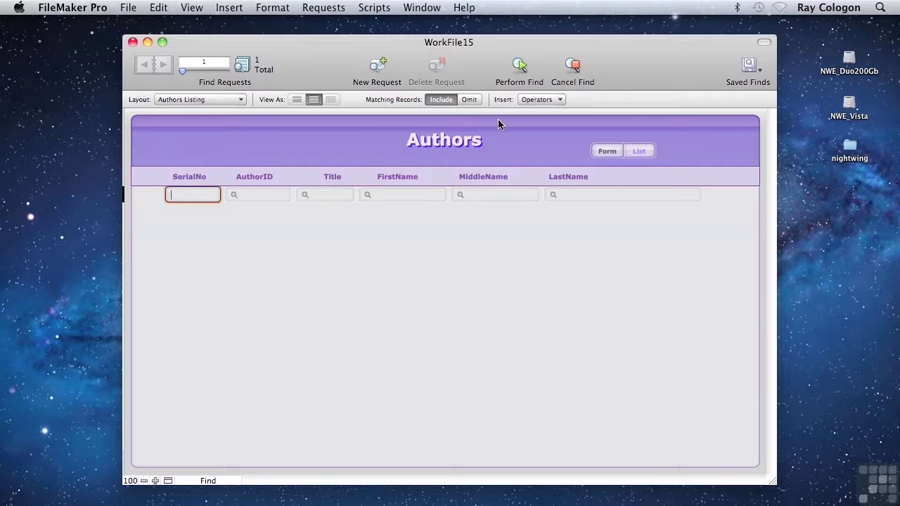
click(537, 100)
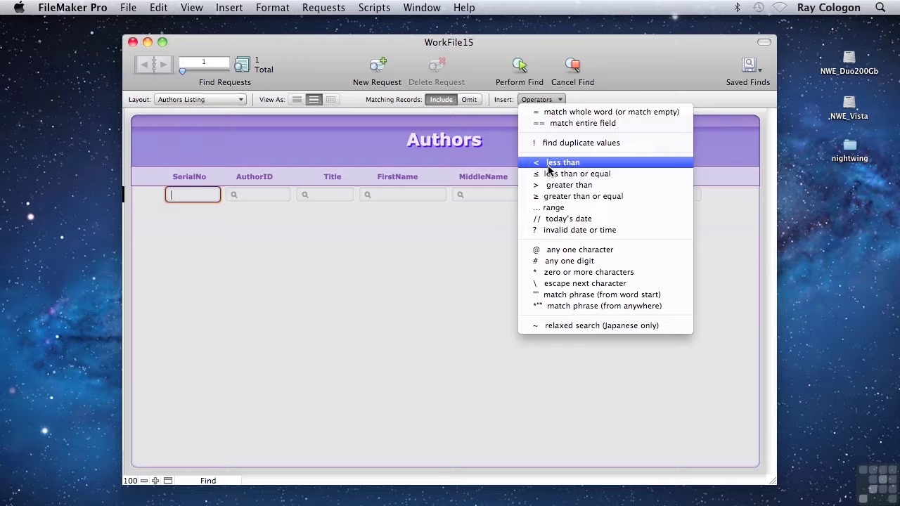
click(482, 197)
click(568, 196)
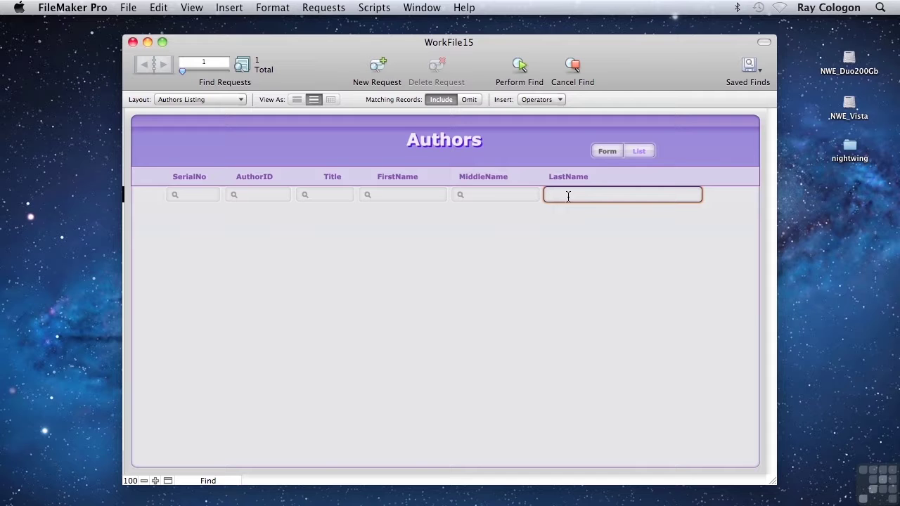
text(=k)
click(519, 67)
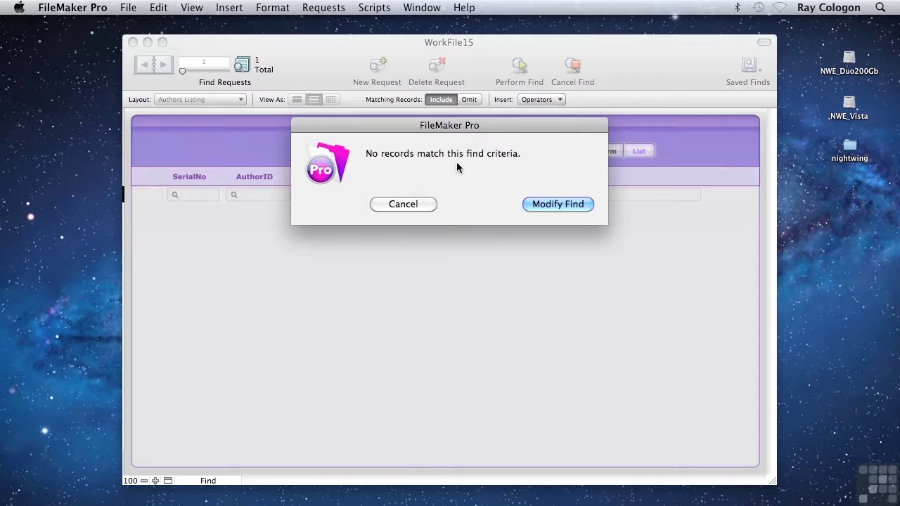
click(409, 206)
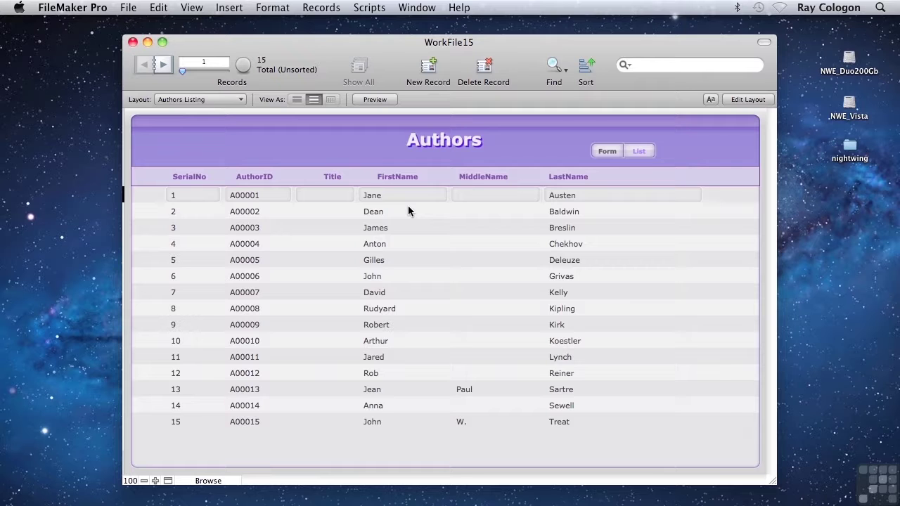
Find the authors whose LastName starts with "k", and switch to showing only the omitted records
key(super+f)
click(572, 195)
text(K)
key(Return)
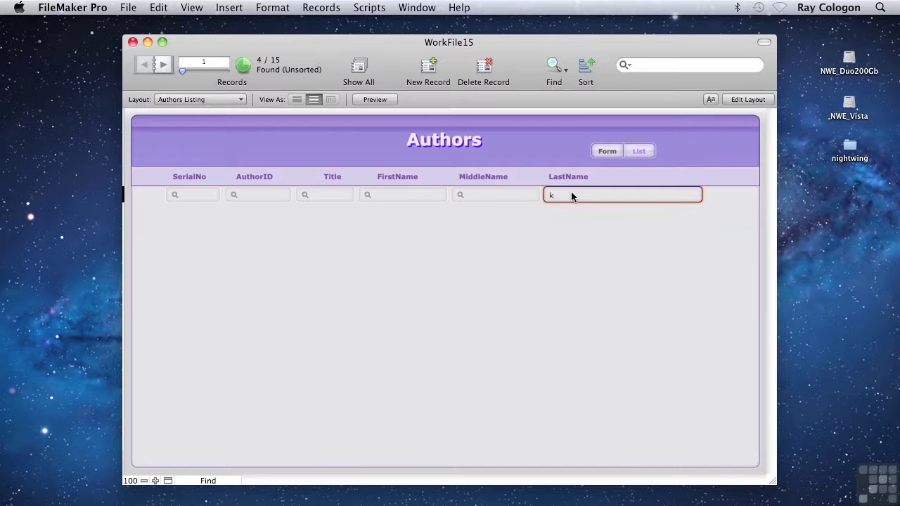
click(320, 10)
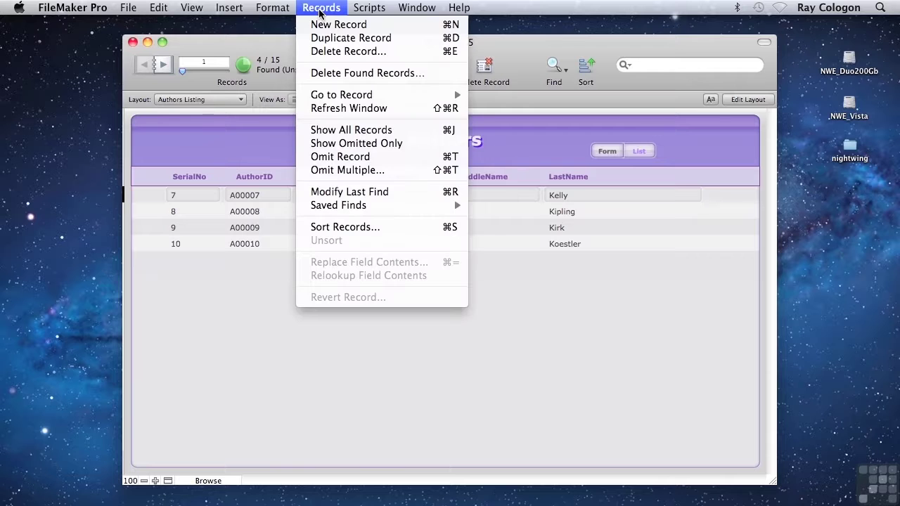
click(338, 145)
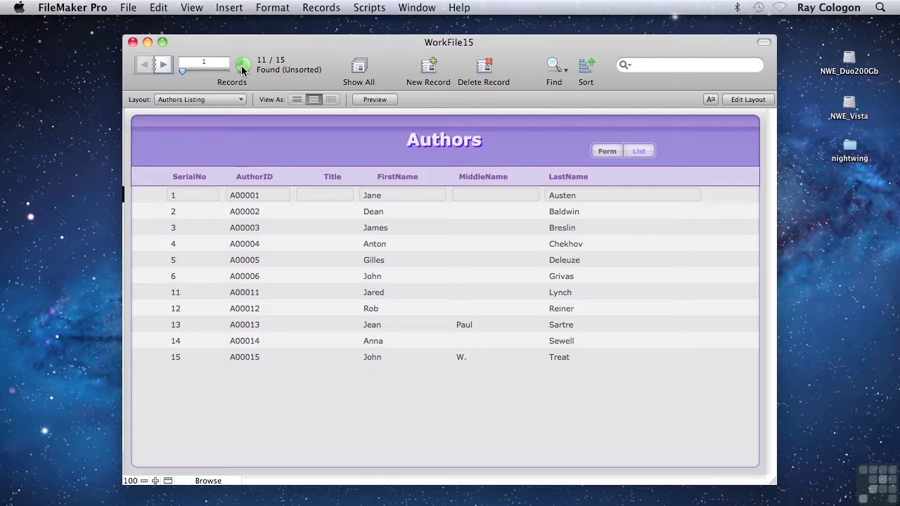
Perform a find that omits records with "k" in LastName, and swap the found set with the omitted records
click(544, 65)
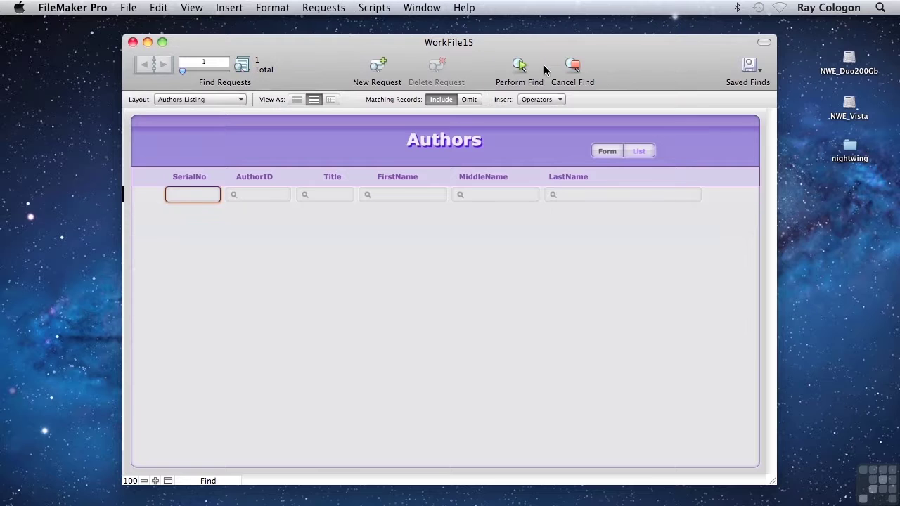
click(558, 197)
text(k)
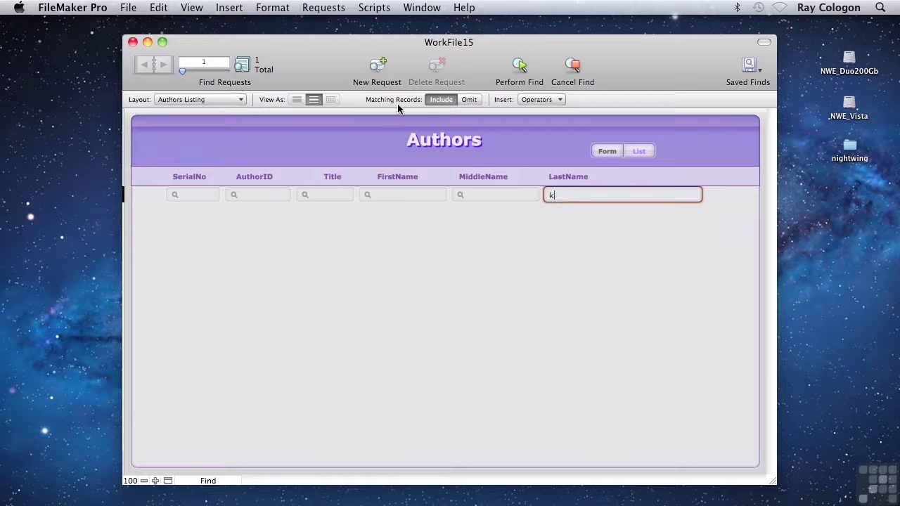
click(469, 99)
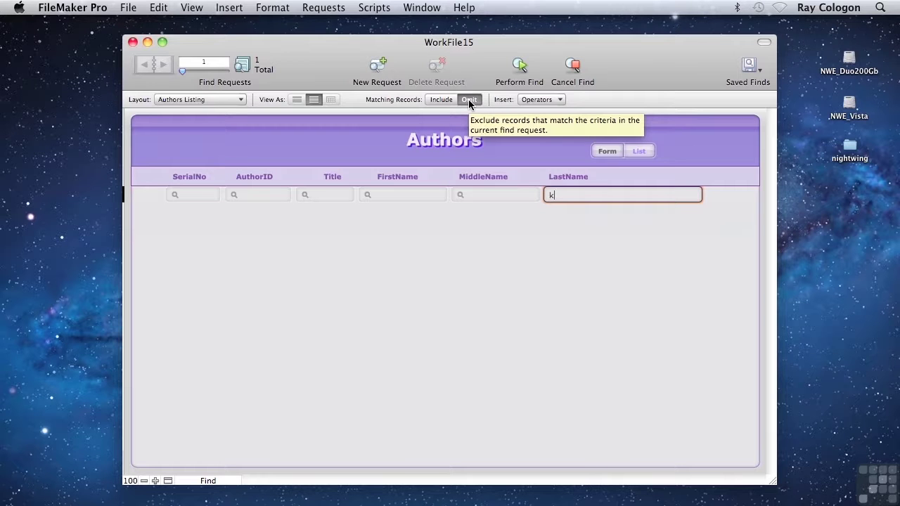
click(520, 65)
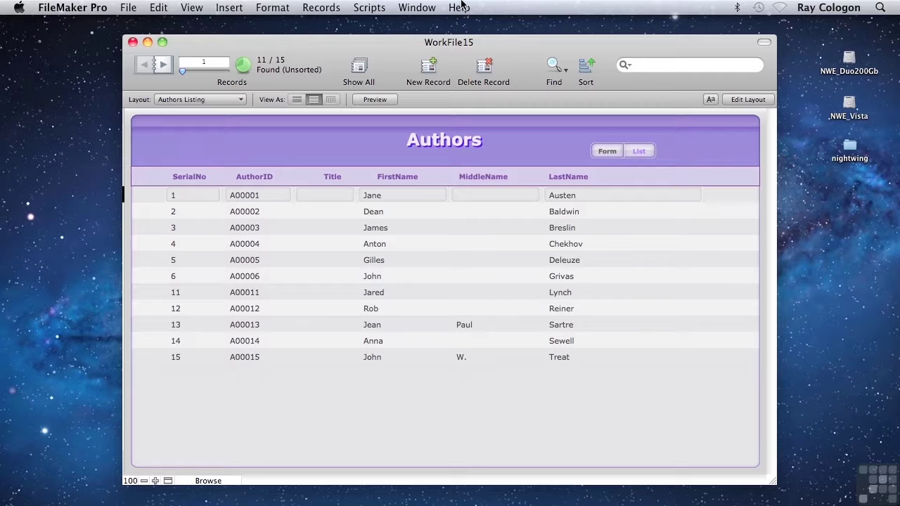
click(244, 65)
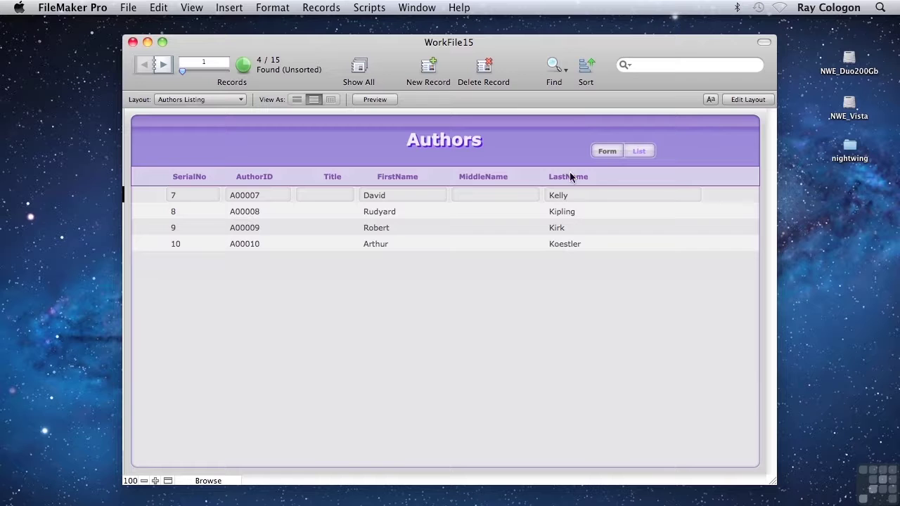
Find the author records with an empty MiddleName using the "=" operator
click(562, 84)
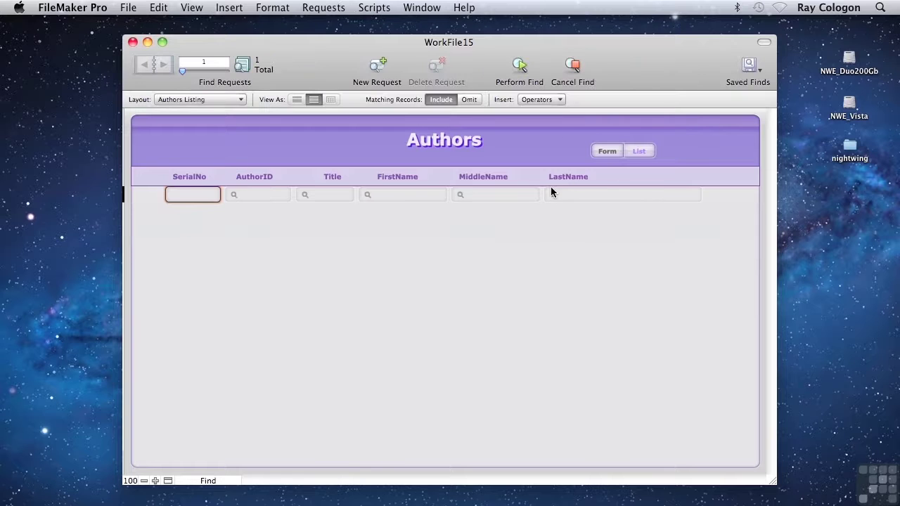
click(504, 193)
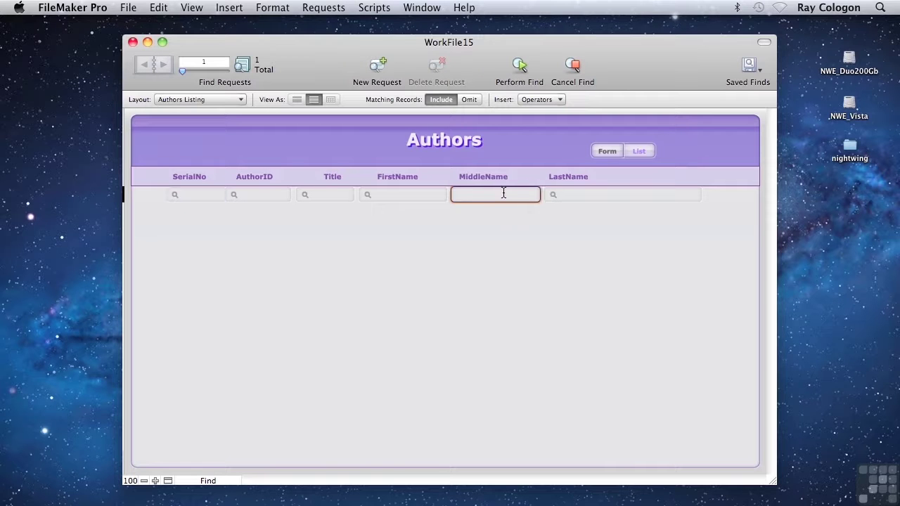
text(=)
click(519, 65)
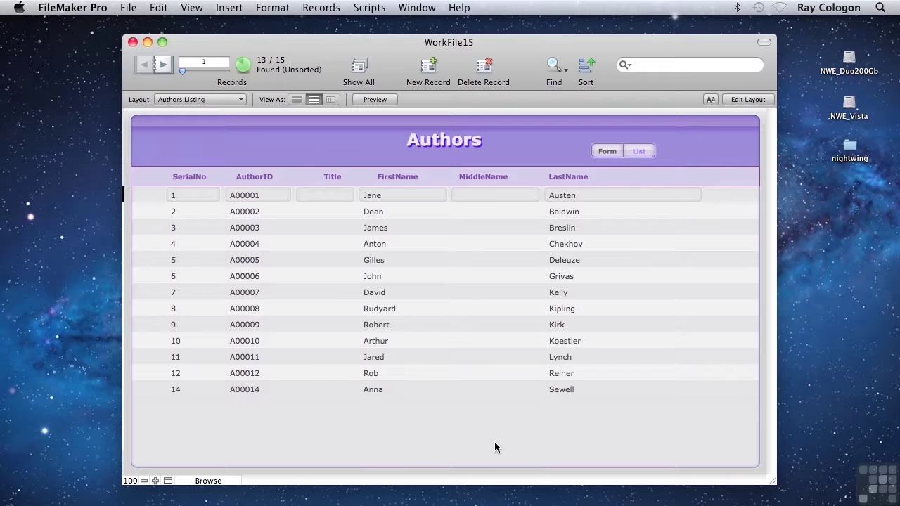
Swap the found set to the omitted records, and omit the first record from it
click(242, 65)
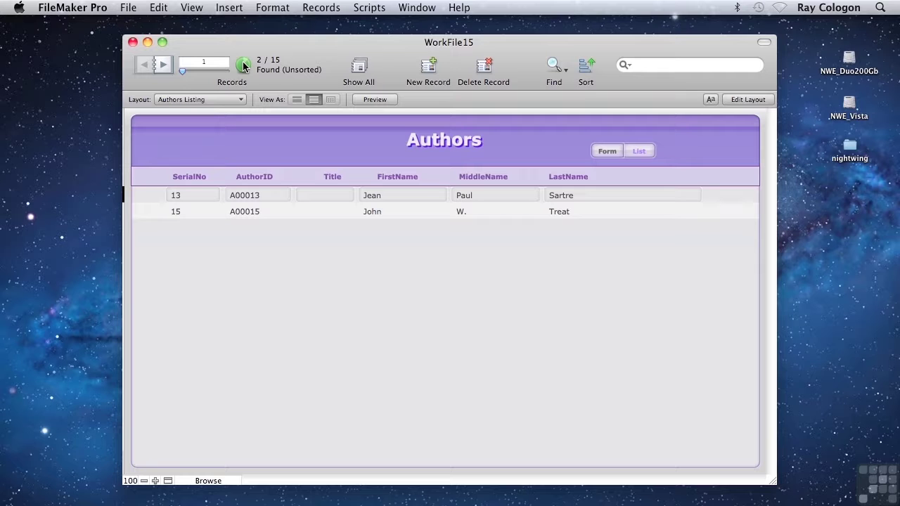
click(333, 8)
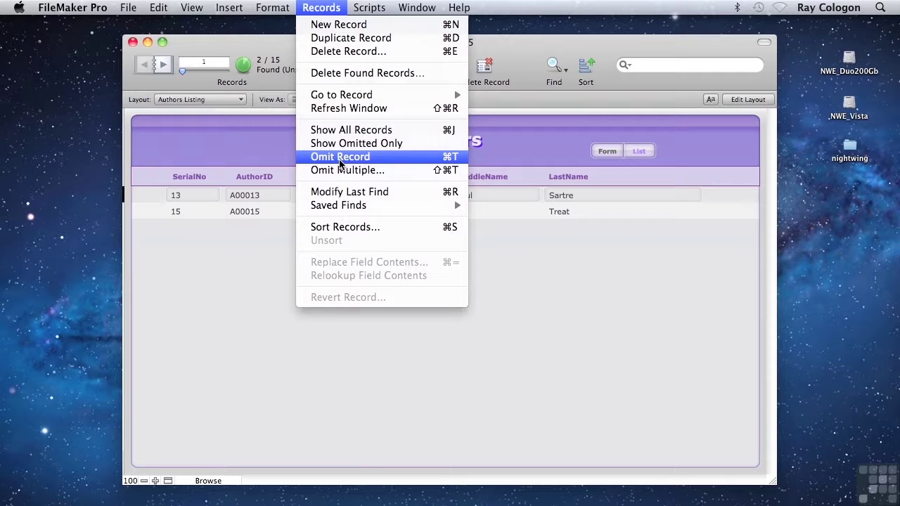
click(340, 161)
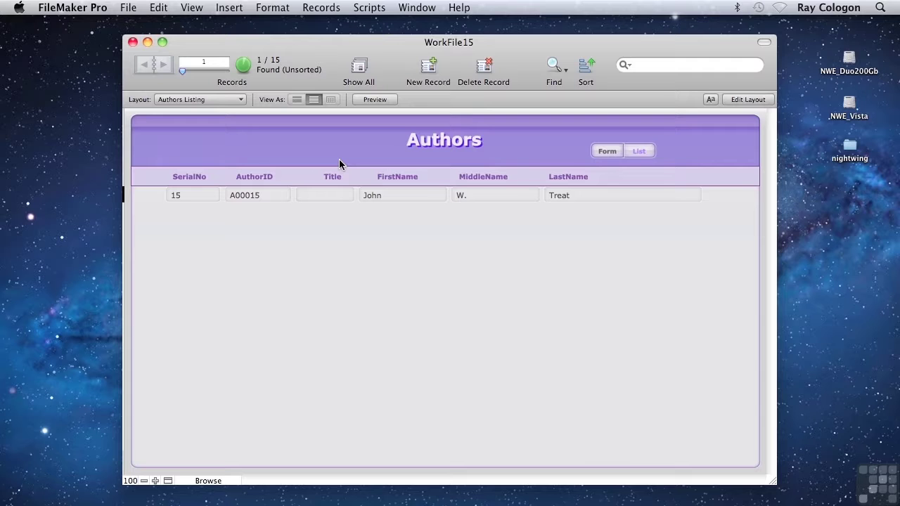